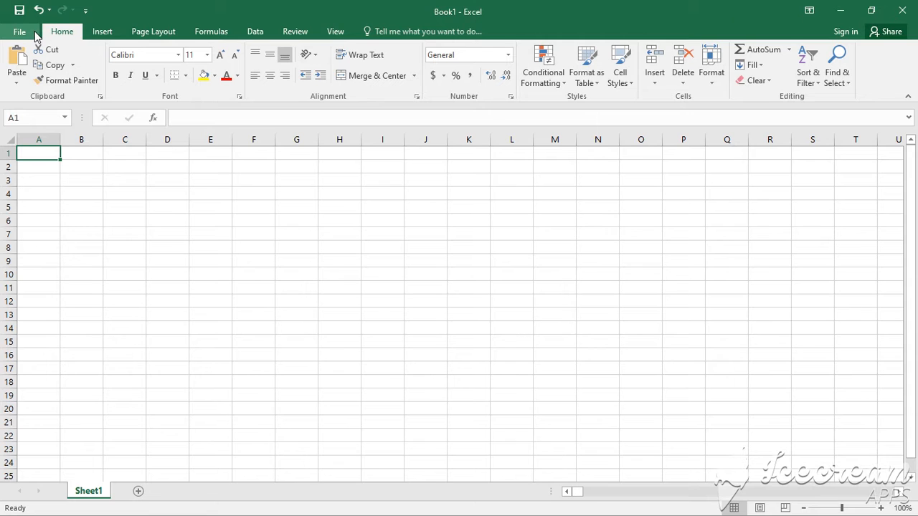
pyautogui.click(20, 31)
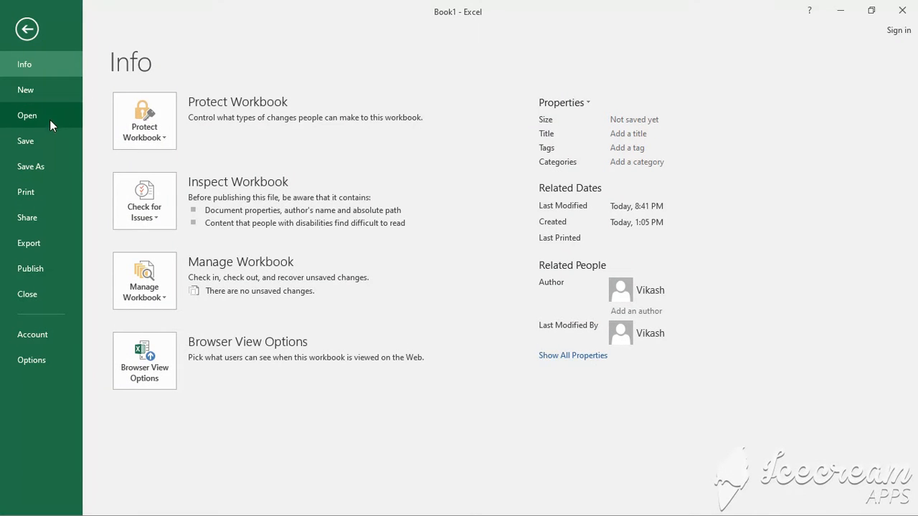
pyautogui.press('Escape')
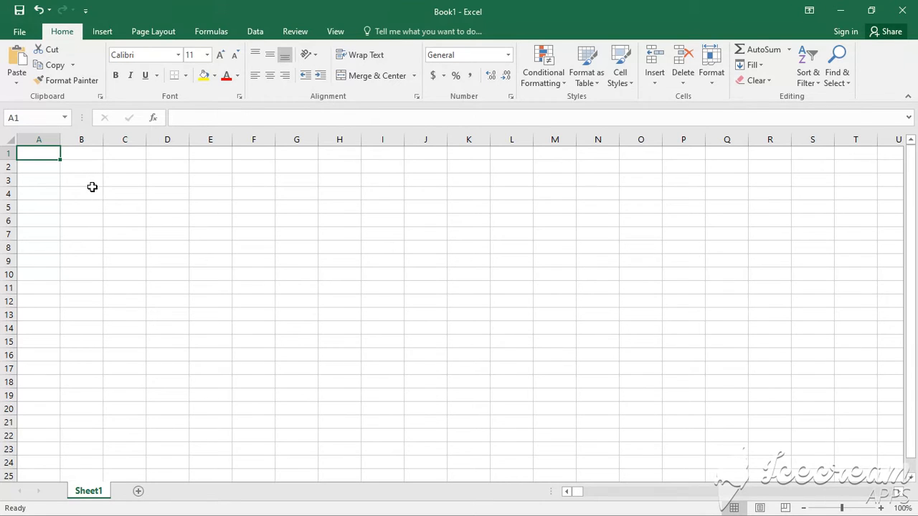
pyautogui.click(192, 314)
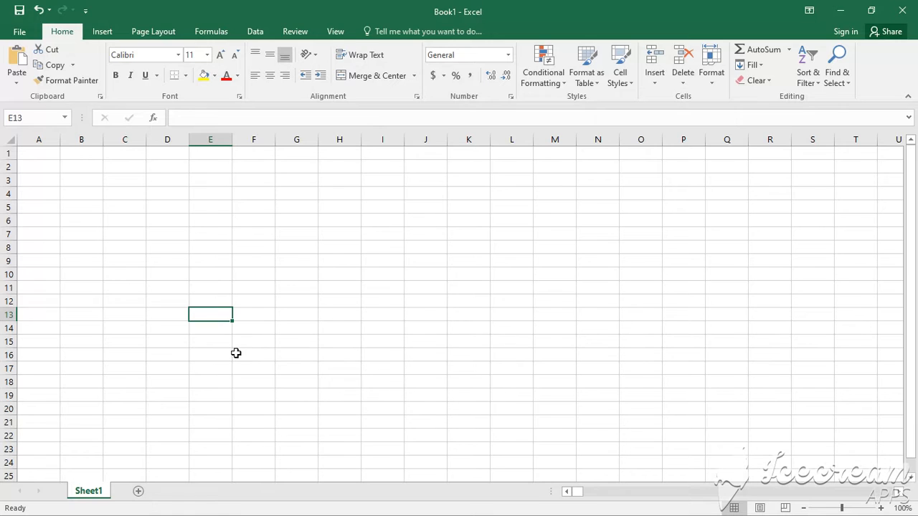
pyautogui.click(264, 327)
pyautogui.click(222, 272)
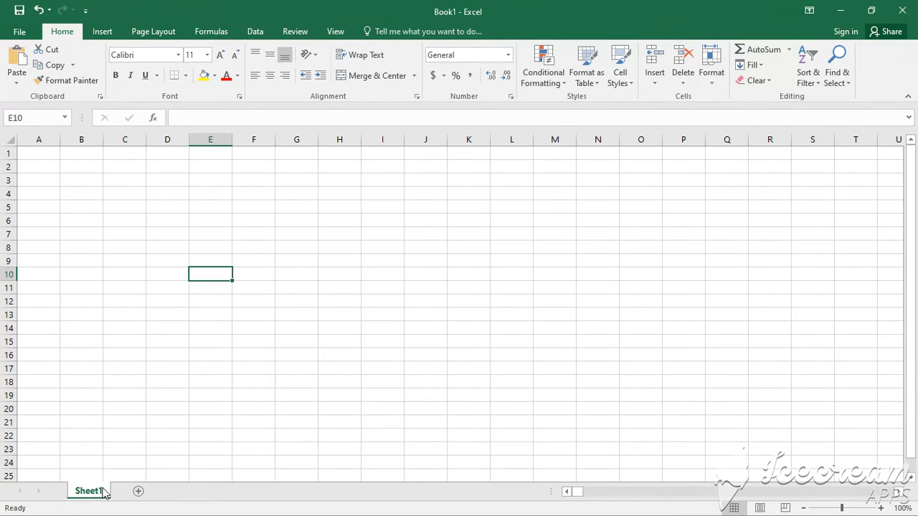
# Step: Add a new sheet after Sheet1 and insert another blank worksheet before Sheet1
pyautogui.click(139, 493)
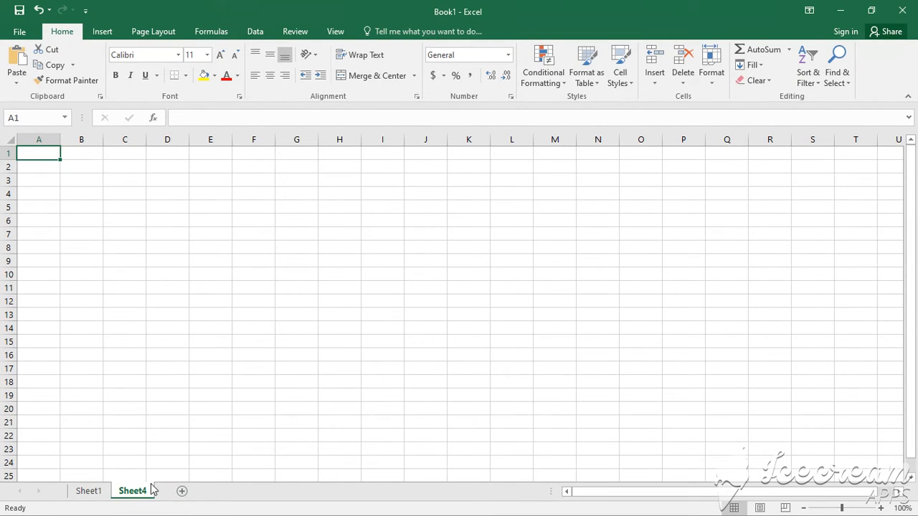
pyautogui.click(95, 493)
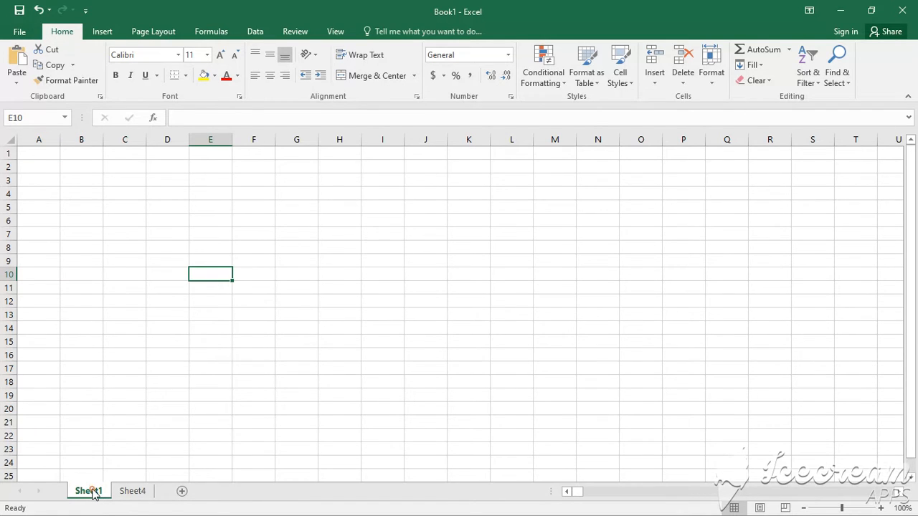
pyautogui.rightClick(94, 492)
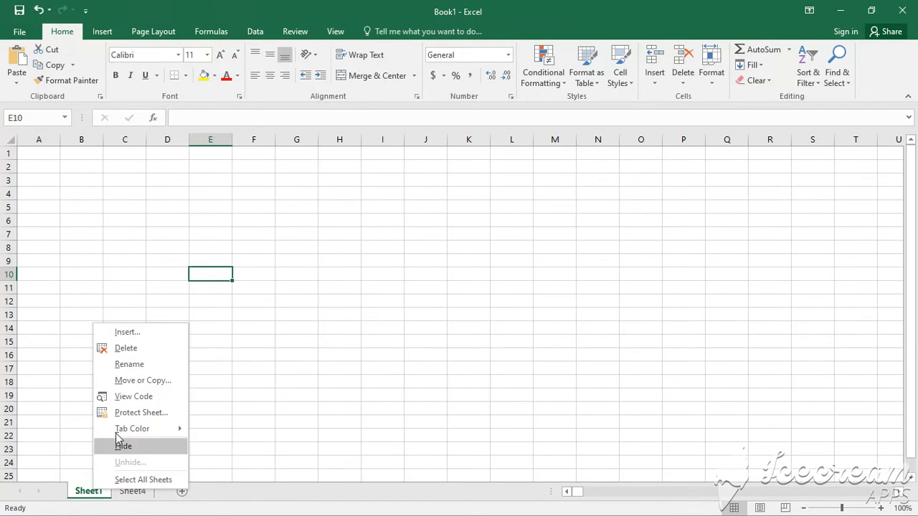
pyautogui.click(139, 332)
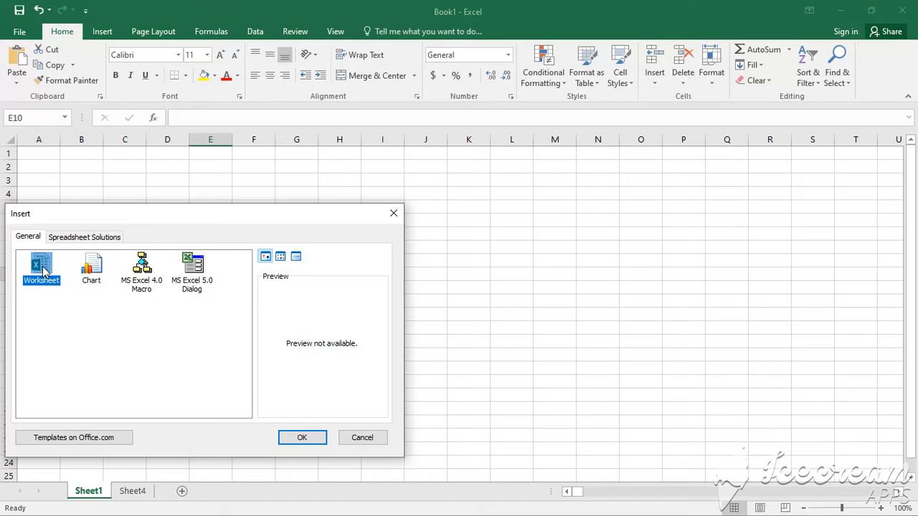
pyautogui.click(302, 435)
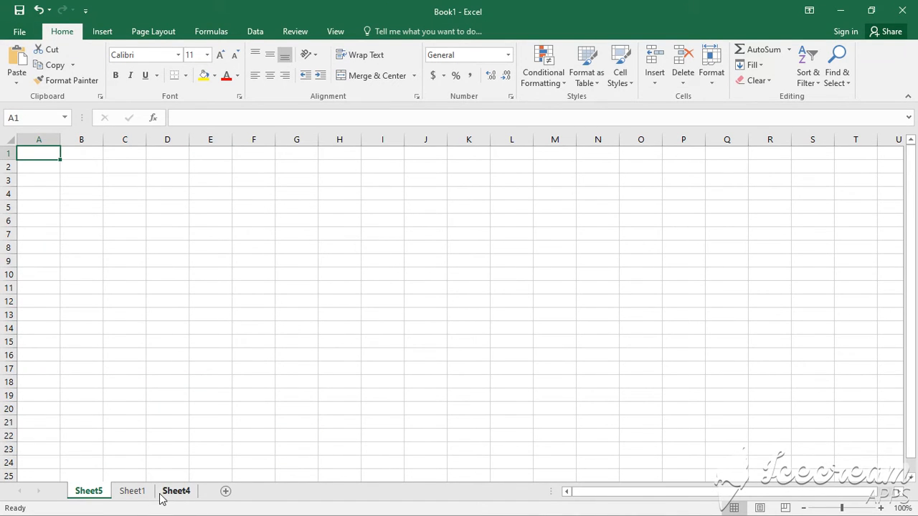
# Step: Rename the newly inserted first worksheet as "ranchi"
pyautogui.rightClick(93, 494)
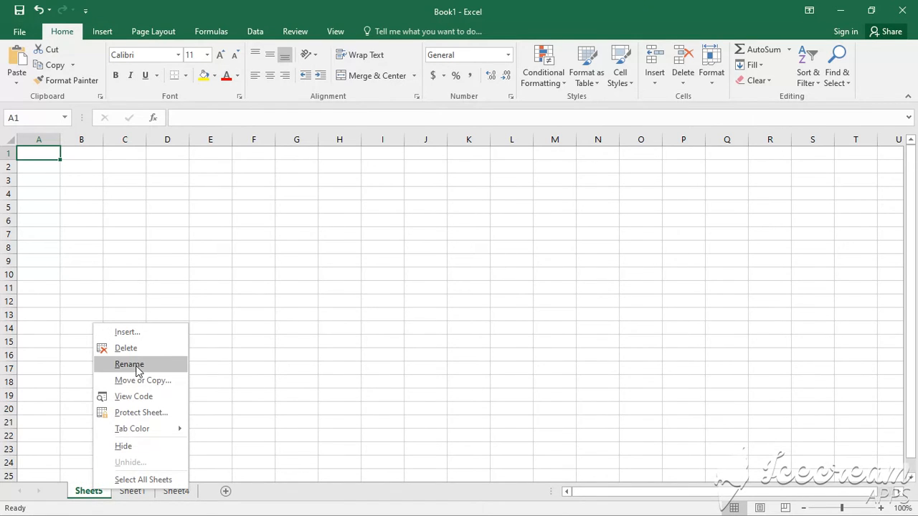
pyautogui.click(129, 364)
pyautogui.write('rand')
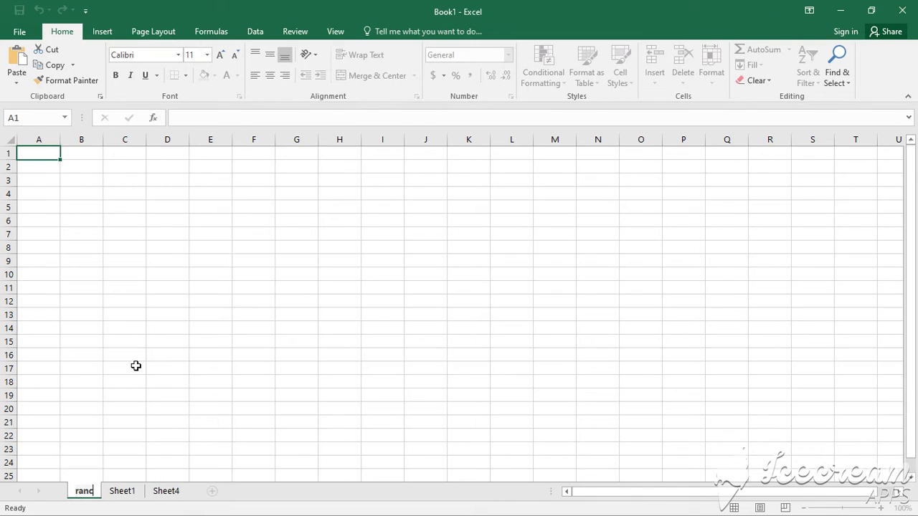
pyautogui.write('hi')
pyautogui.press('Return')
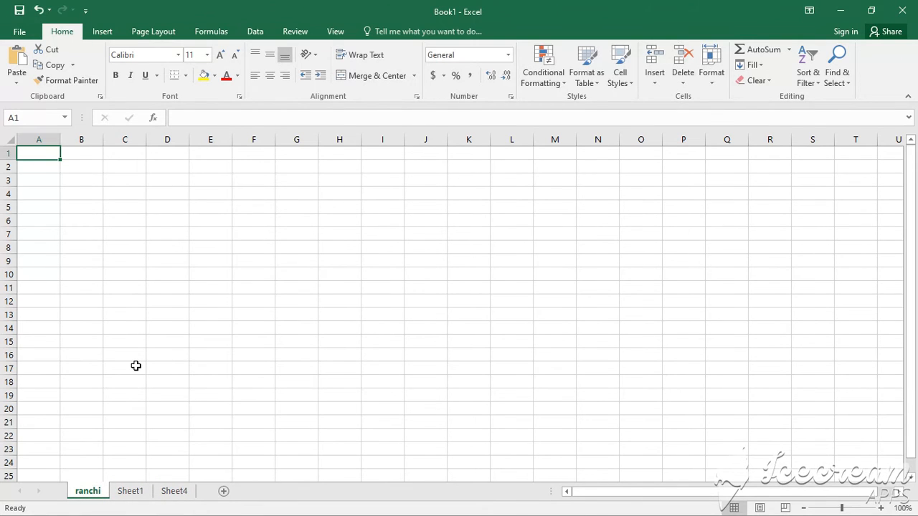
# Step: Rename Sheet1 as "delhi"
pyautogui.rightClick(133, 494)
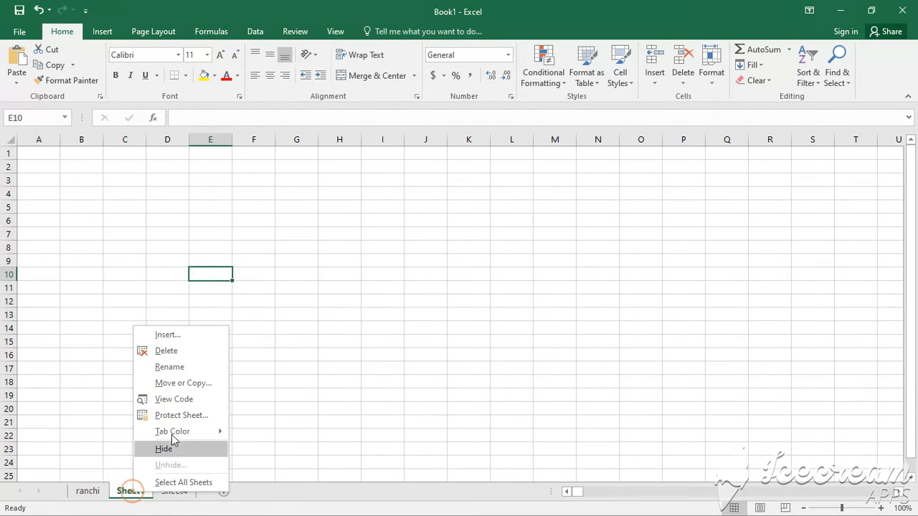
pyautogui.click(179, 367)
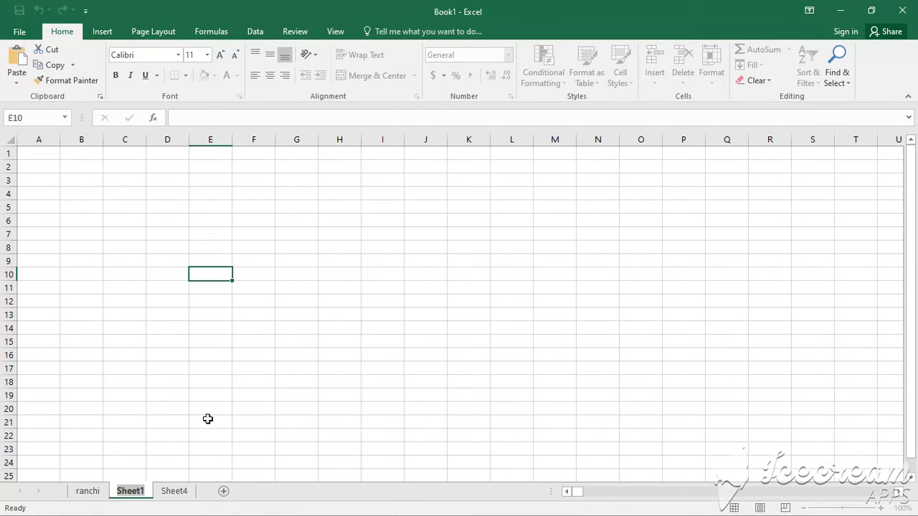
pyautogui.write('delhi')
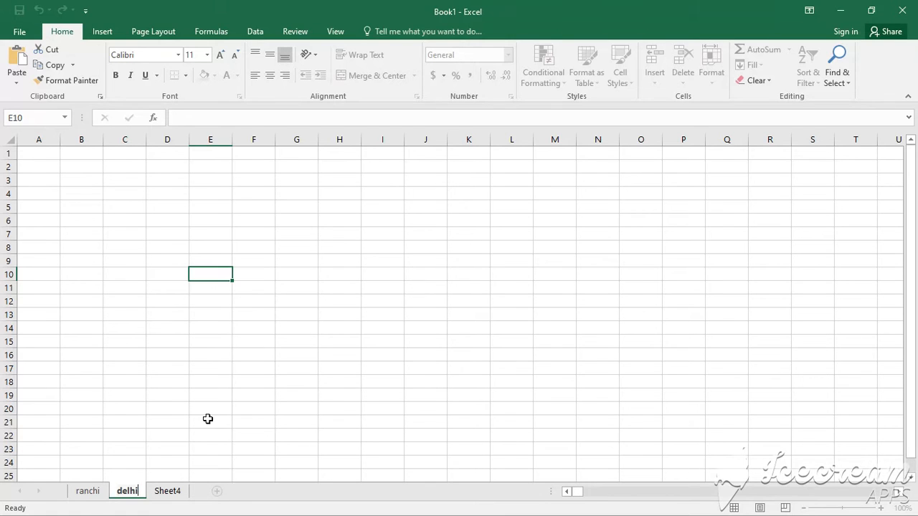
pyautogui.click(294, 369)
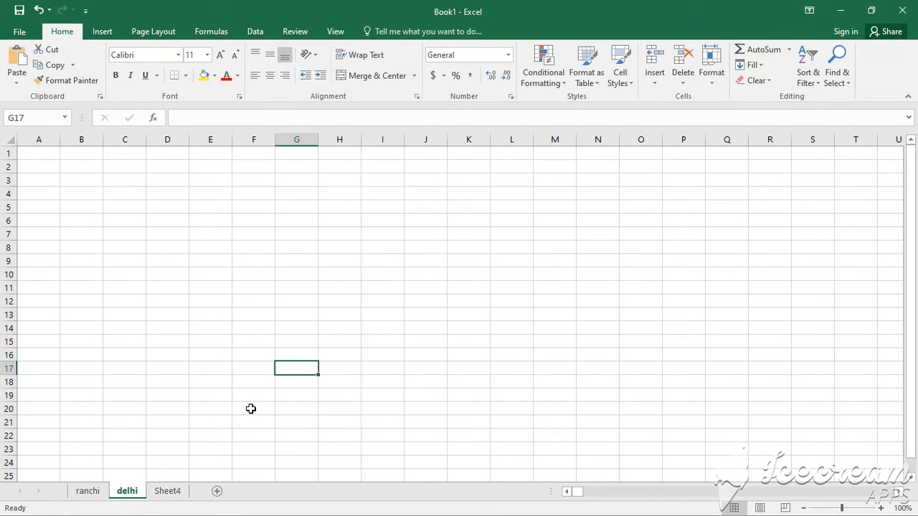
# Step: Enter "ranchi" in cell C7 of the ranchi sheet
pyautogui.hotkey('ctrl', 'pageup')
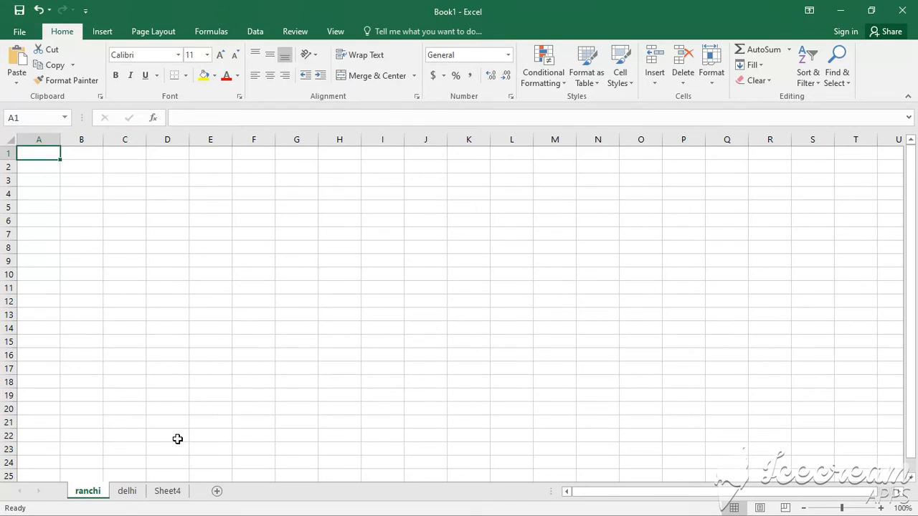
pyautogui.rightClick(92, 494)
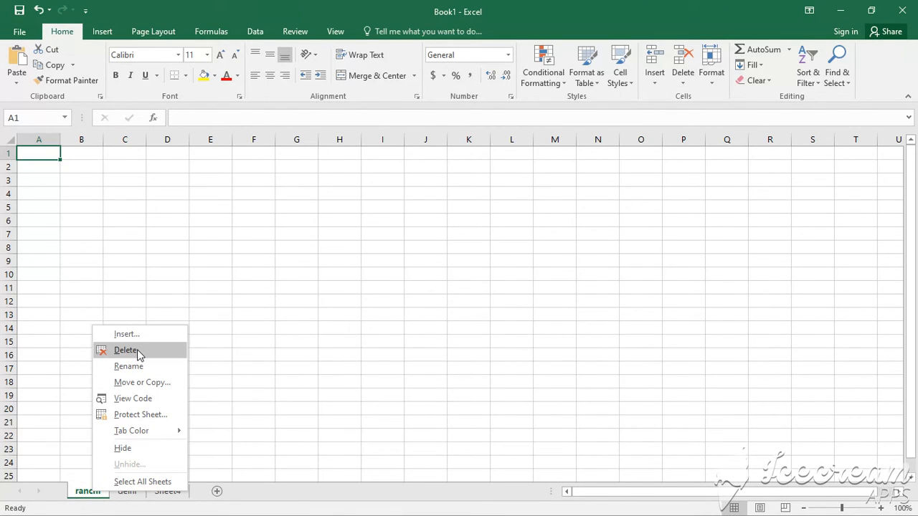
pyautogui.click(213, 307)
pyautogui.click(137, 232)
pyautogui.write('ranchi')
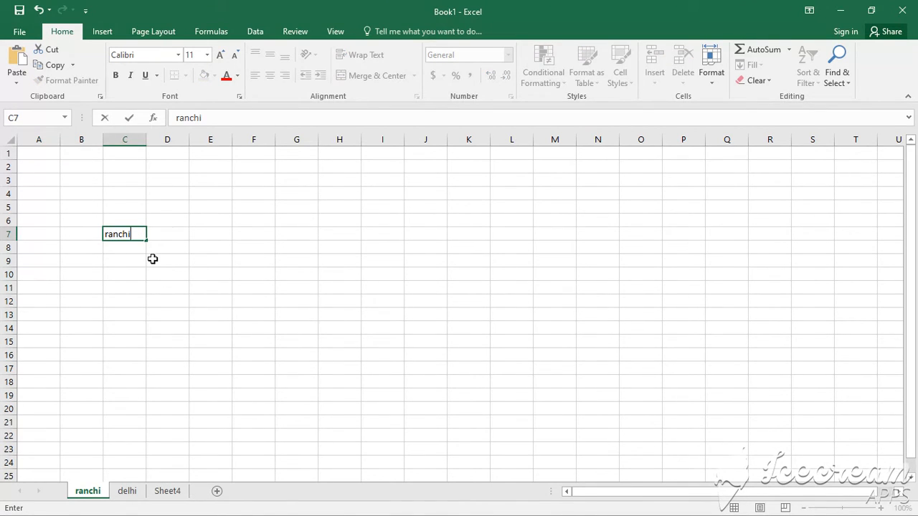
pyautogui.press('Return')
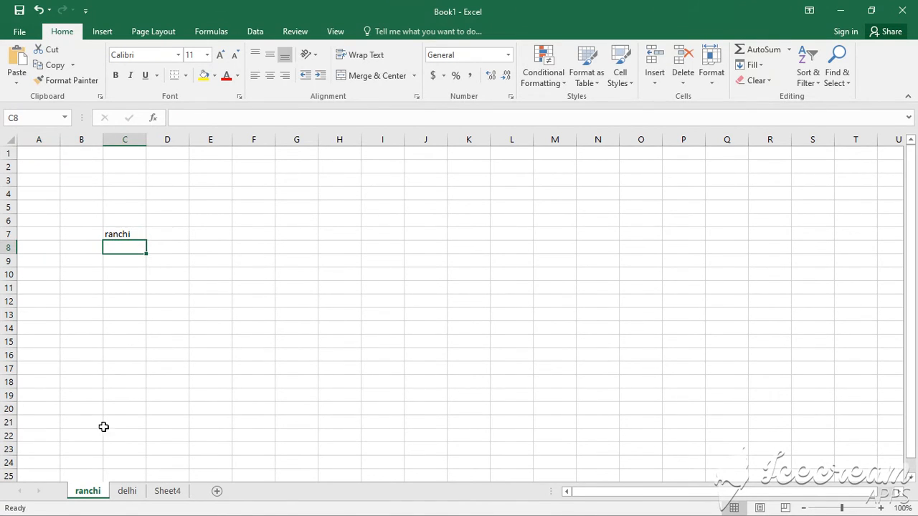
# Step: Delete the ranchi sheet permanently from the workbook
pyautogui.rightClick(91, 495)
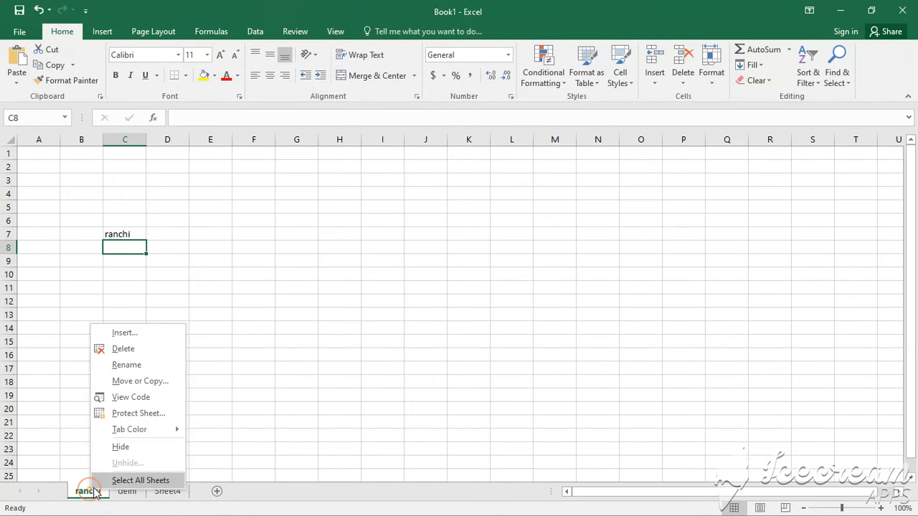
pyautogui.click(137, 349)
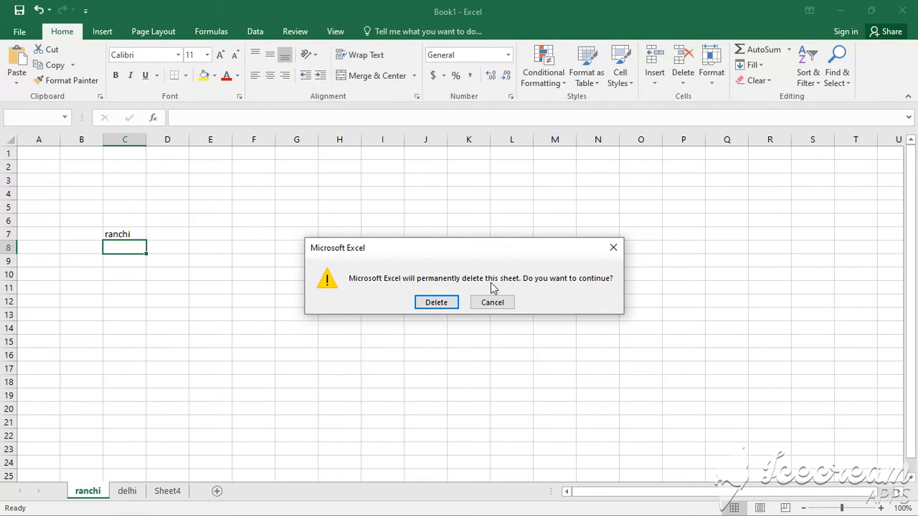
pyautogui.click(437, 302)
# Step: Enter "ranchi" in cell E9 and "name" in cell E10 of the delhi sheet
pyautogui.click(256, 307)
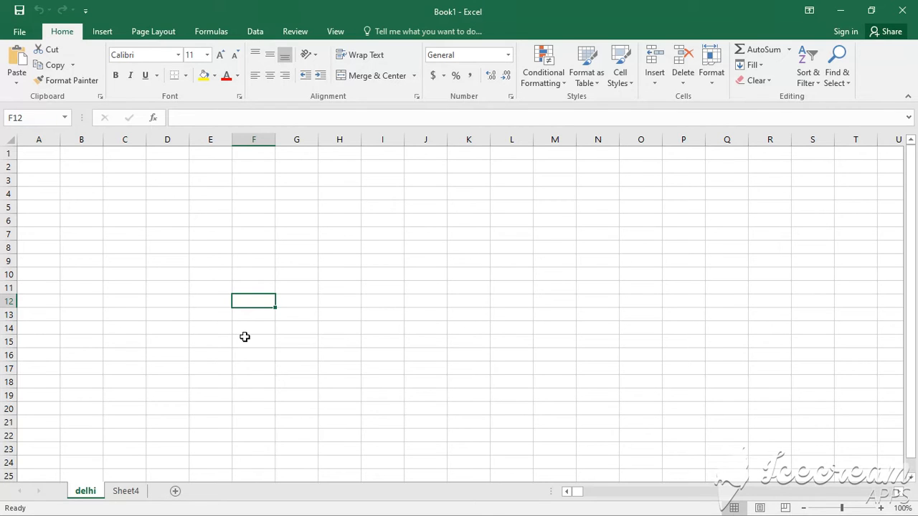
pyautogui.click(223, 262)
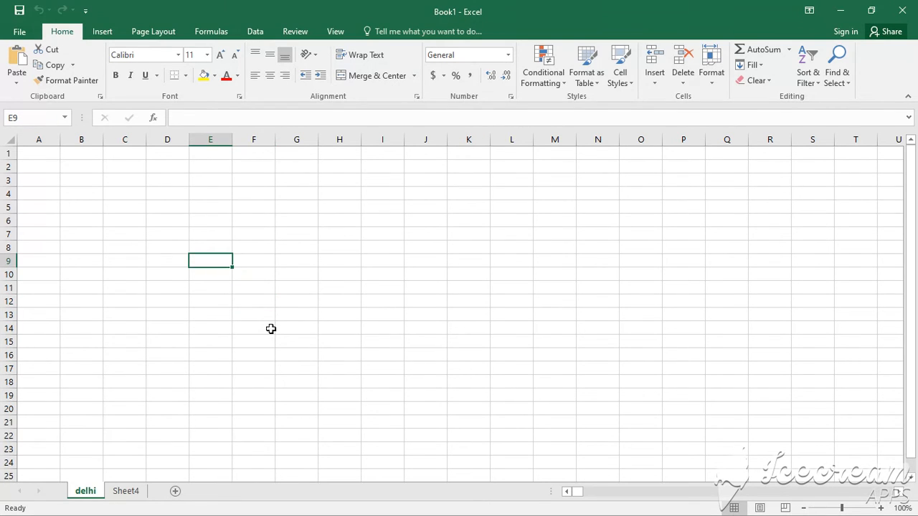
pyautogui.write('ranchi')
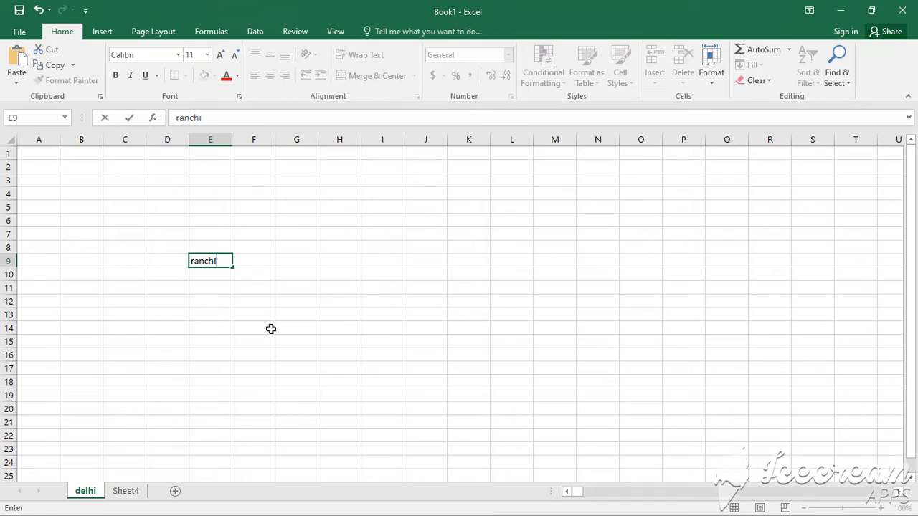
pyautogui.press('Return')
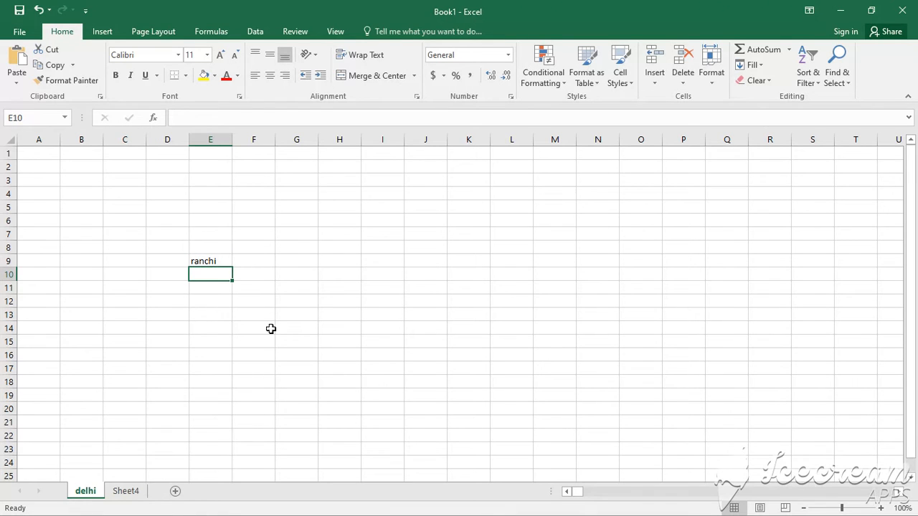
pyautogui.write('name')
pyautogui.press('Return')
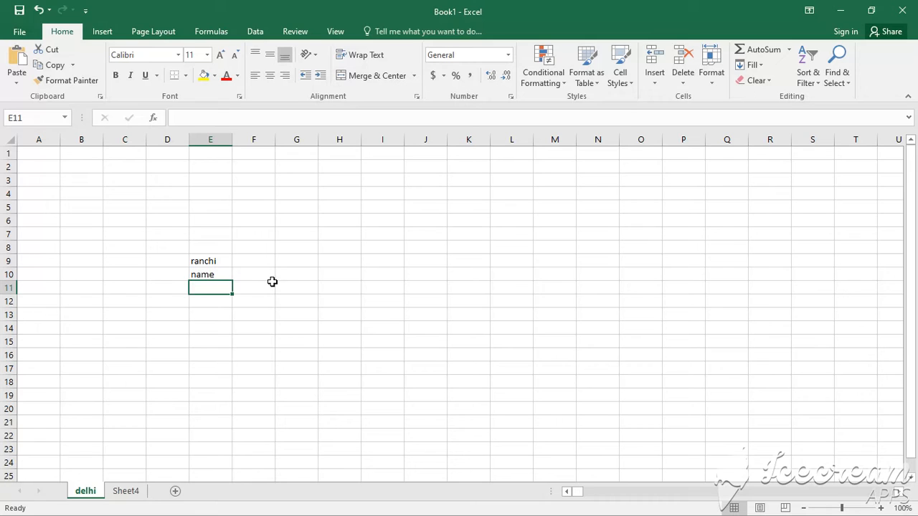
# Step: Undo the two text entries in cells E10 and E9
pyautogui.click(271, 313)
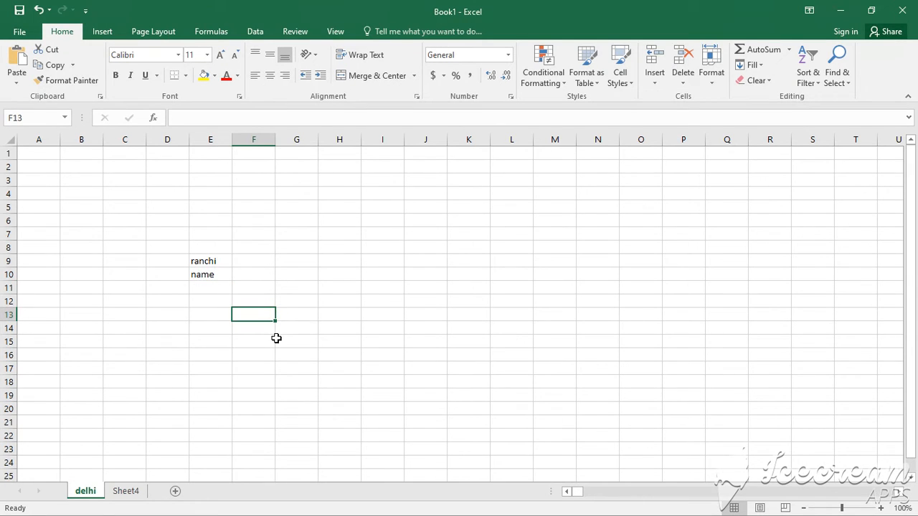
pyautogui.hotkey('ctrl', 'z')
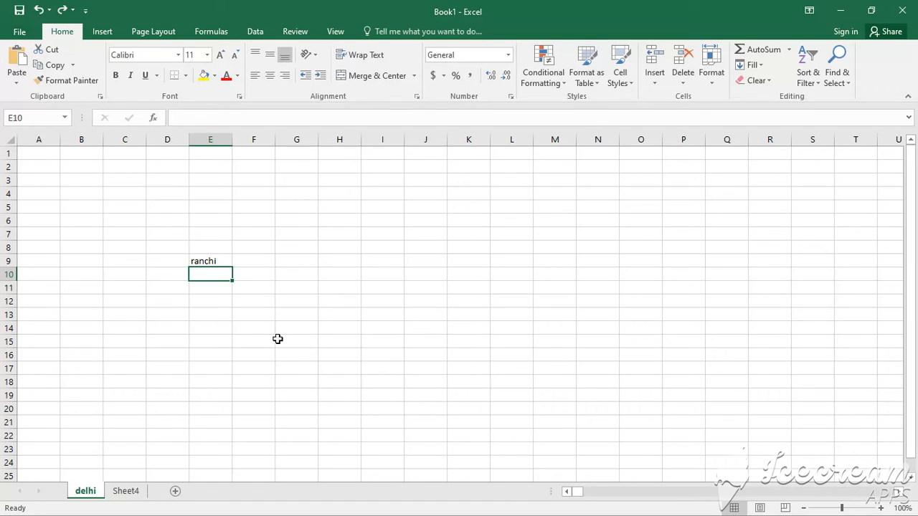
pyautogui.hotkey('ctrl', 'z')
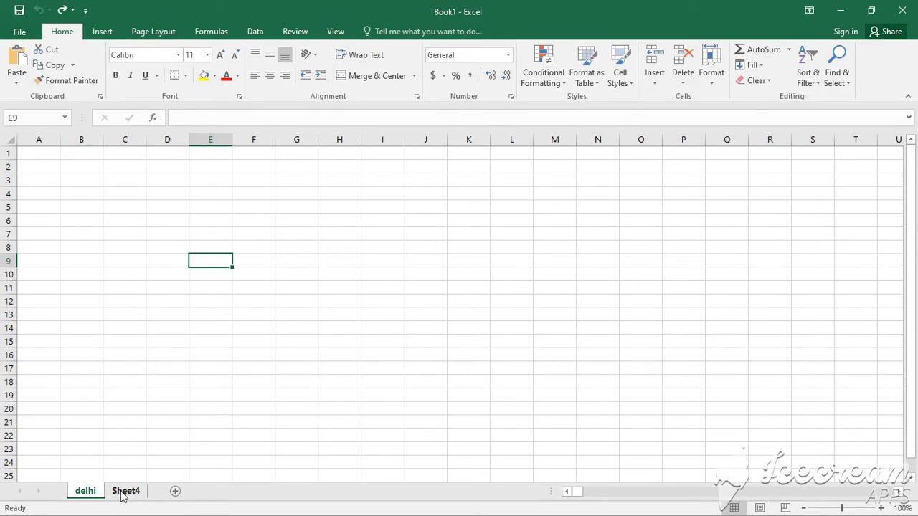
pyautogui.click(194, 330)
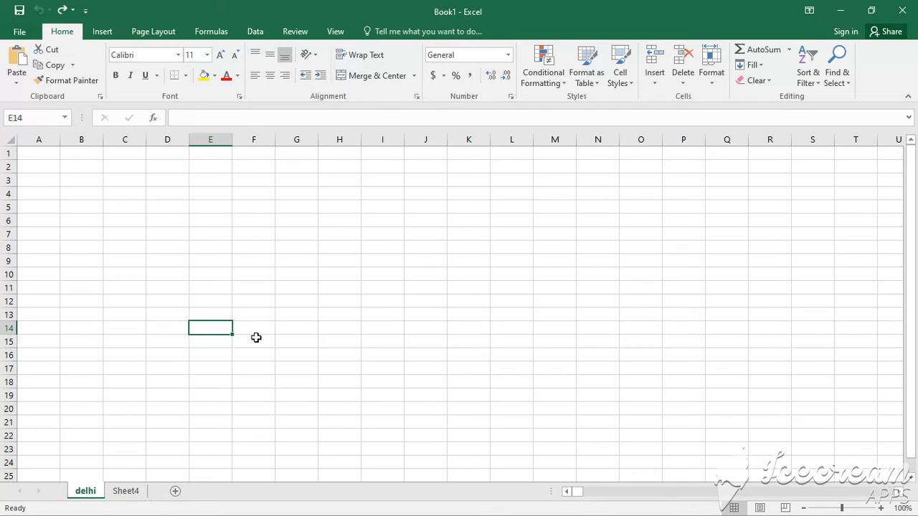
pyautogui.click(226, 273)
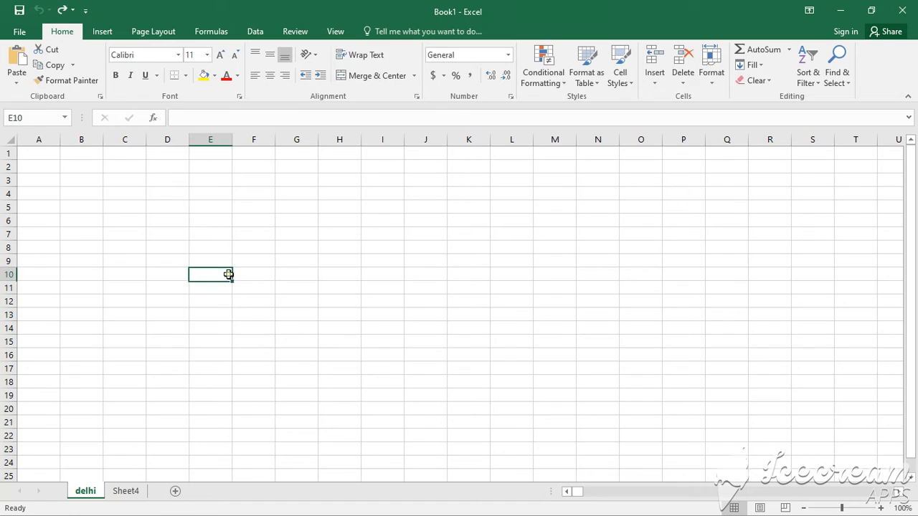
pyautogui.click(261, 292)
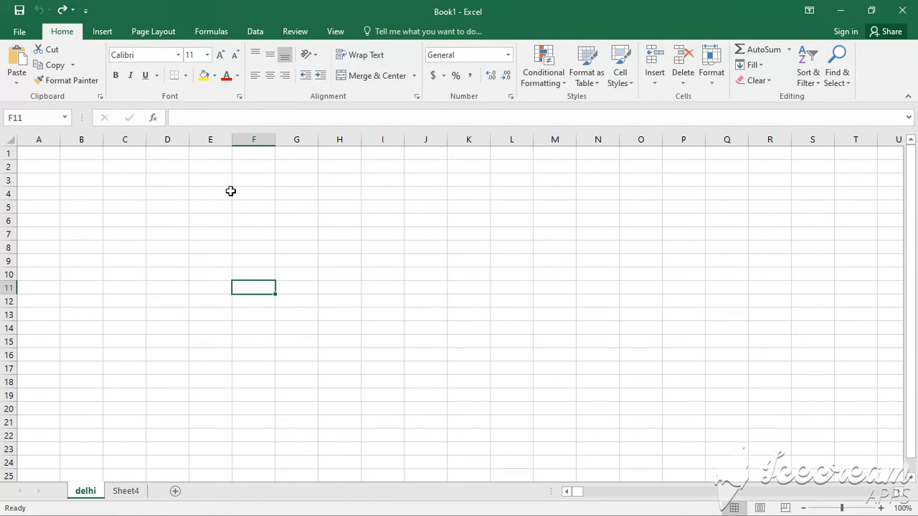
# Step: Select the entire column E, followed by the entire row 6
pyautogui.click(212, 140)
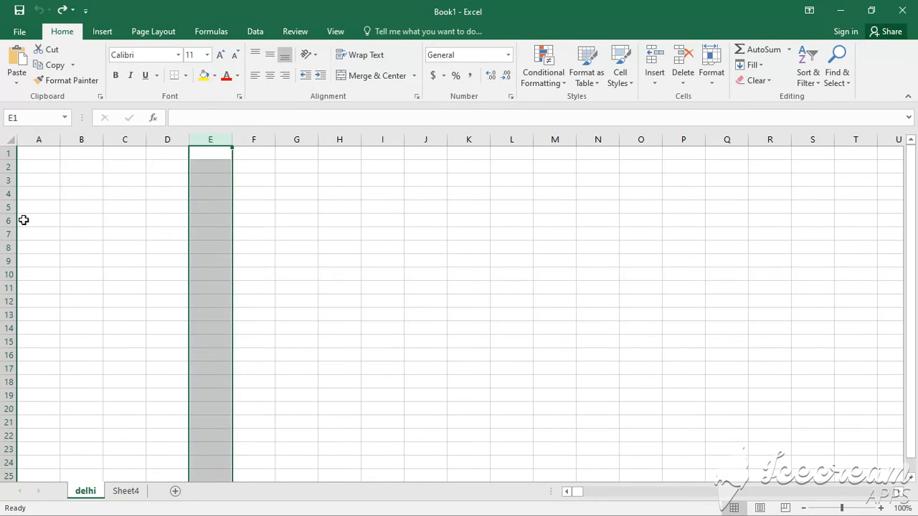
pyautogui.click(11, 220)
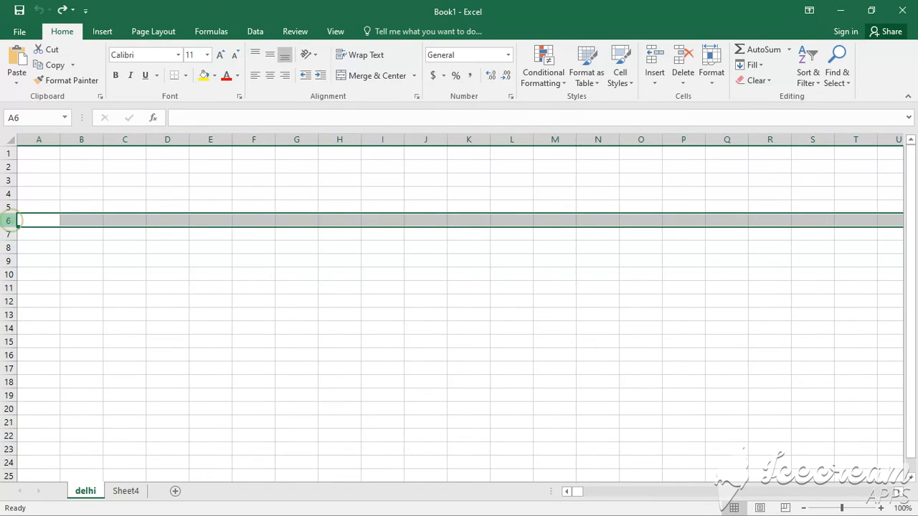
# Step: Select column E, row 6, column F and row 7 in turn, followed by a block of rows starting at row 1
pyautogui.click(99, 280)
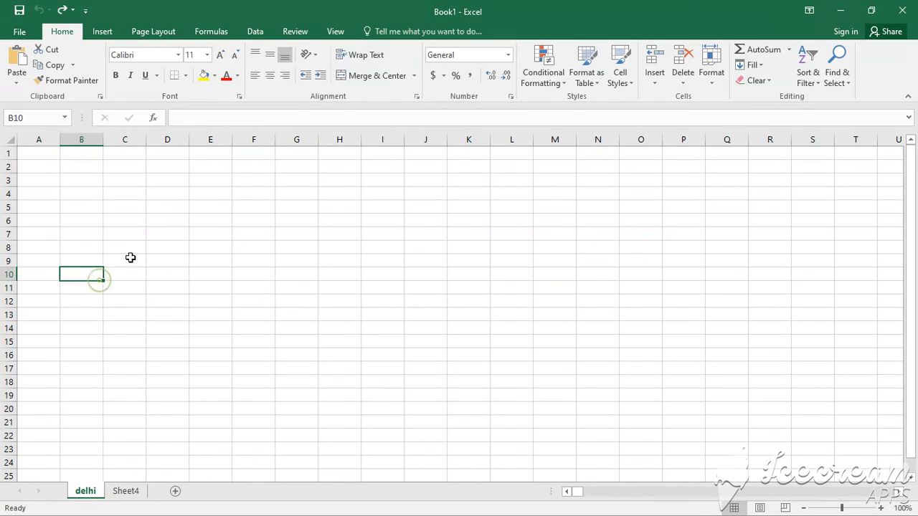
pyautogui.click(217, 137)
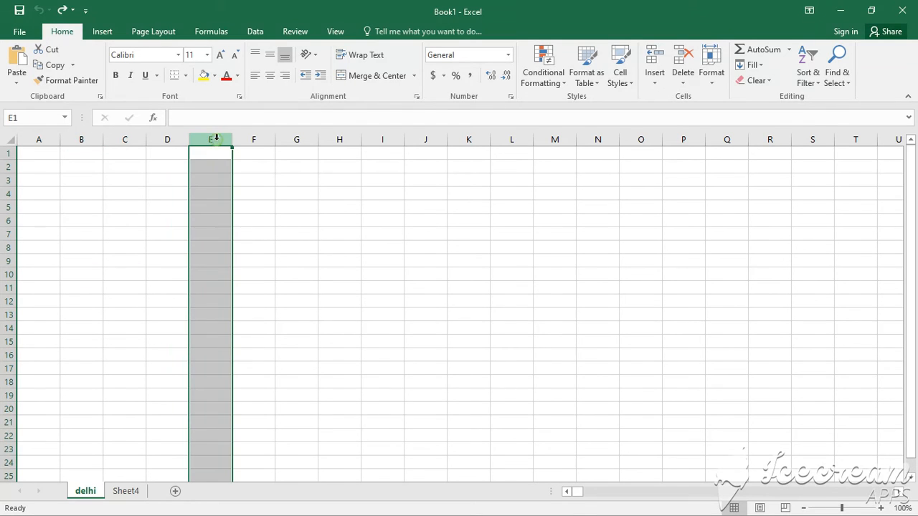
pyautogui.click(10, 220)
pyautogui.click(256, 141)
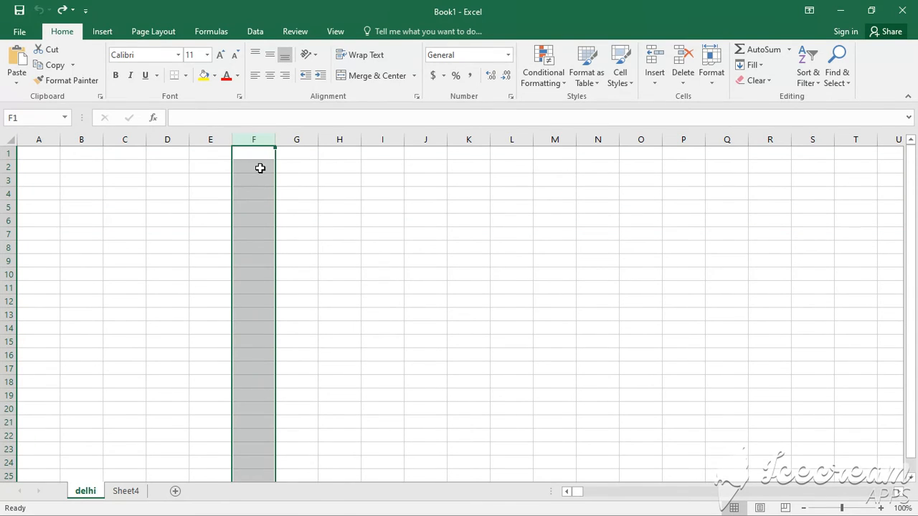
pyautogui.click(12, 234)
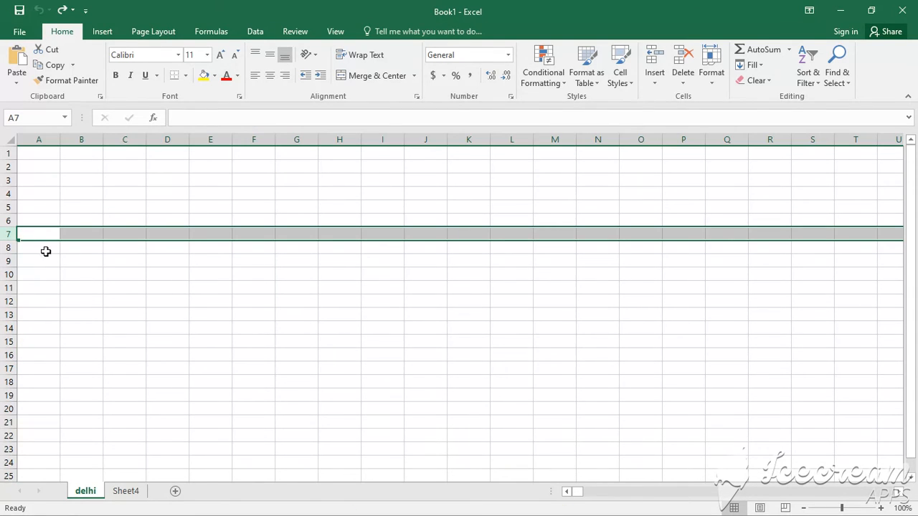
pyautogui.click(114, 271)
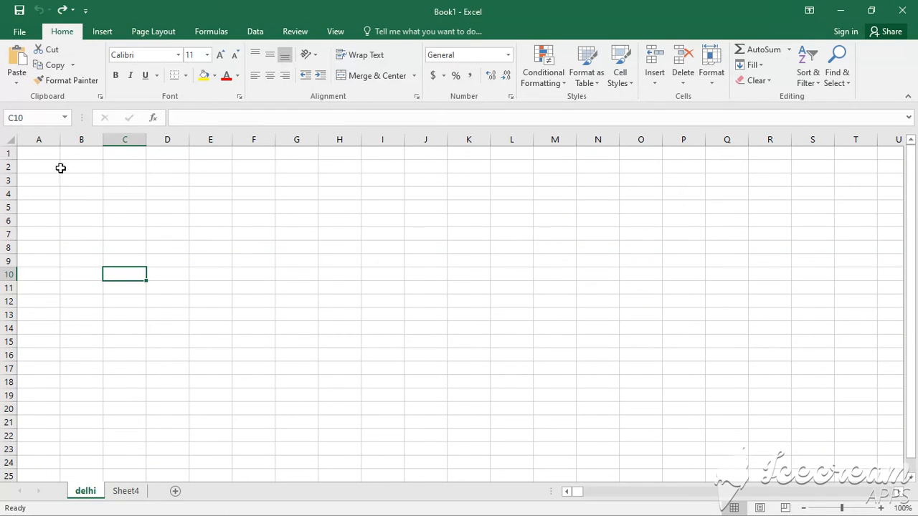
pyautogui.moveTo(10, 152); pyautogui.dragTo(5, 462)
pyautogui.click(108, 410)
# Step: Examine the sheet's row numbering down to the last row in column A, and return to cell A1
pyautogui.scroll(-8, 91, 388)
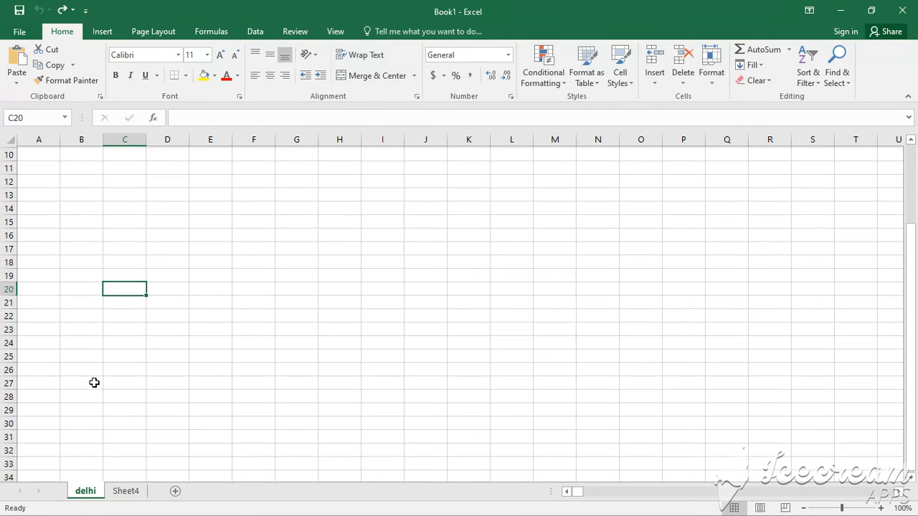
pyautogui.scroll(-10, 112, 370)
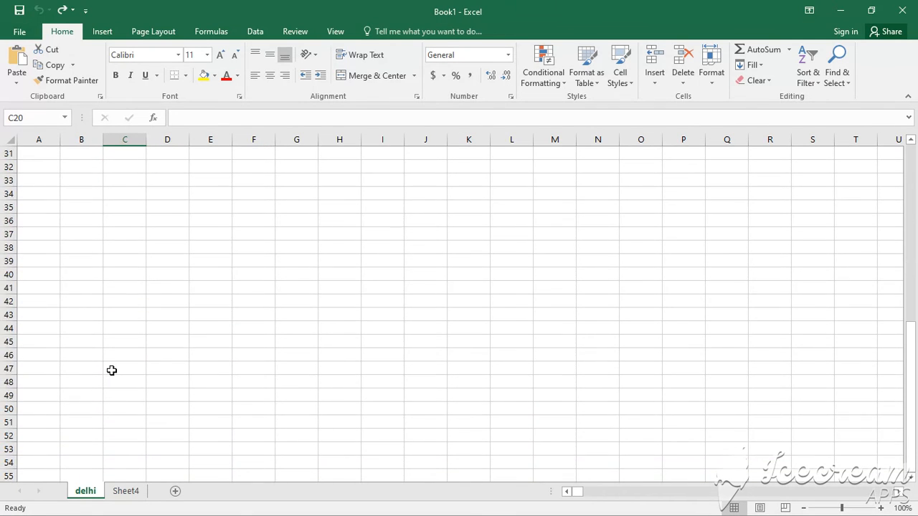
pyautogui.scroll(-6, 112, 370)
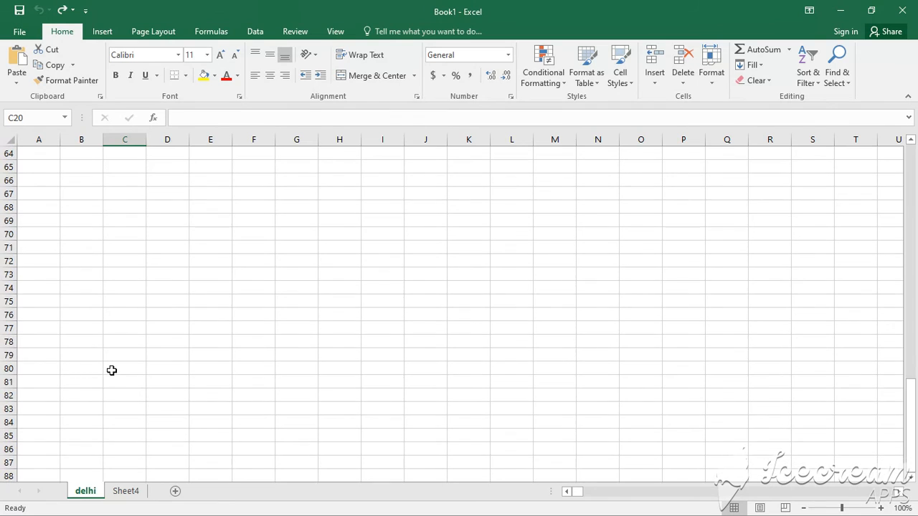
pyautogui.scroll(-8, 98, 381)
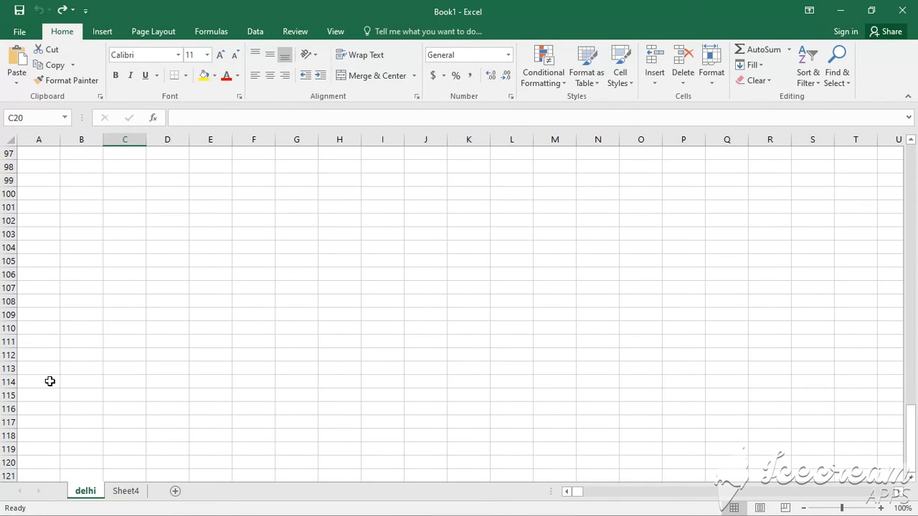
pyautogui.click(43, 382)
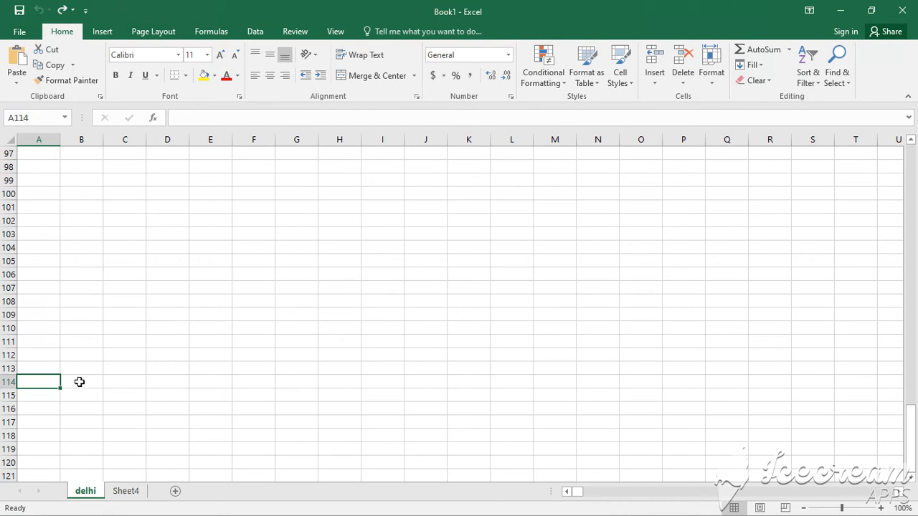
pyautogui.hotkey('ctrl', 'Down')
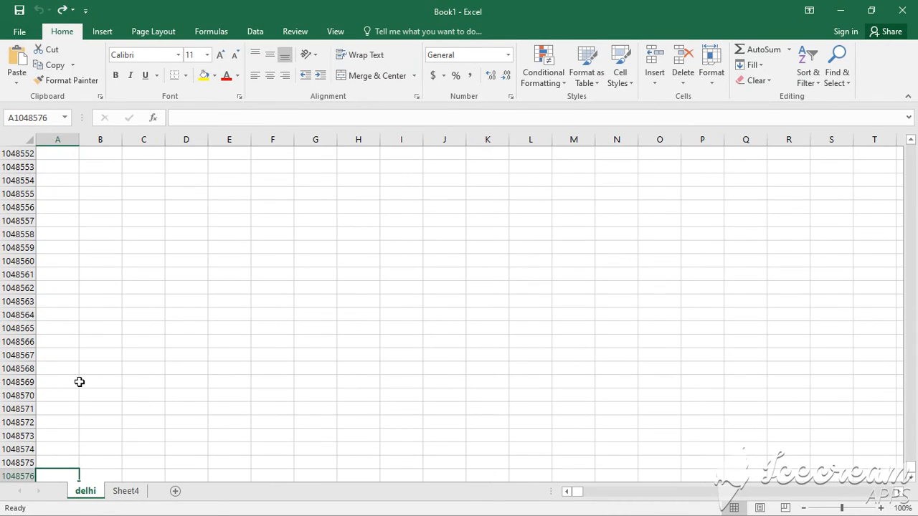
pyautogui.click(135, 395)
pyautogui.click(58, 476)
pyautogui.hotkey('ctrl', 'Home')
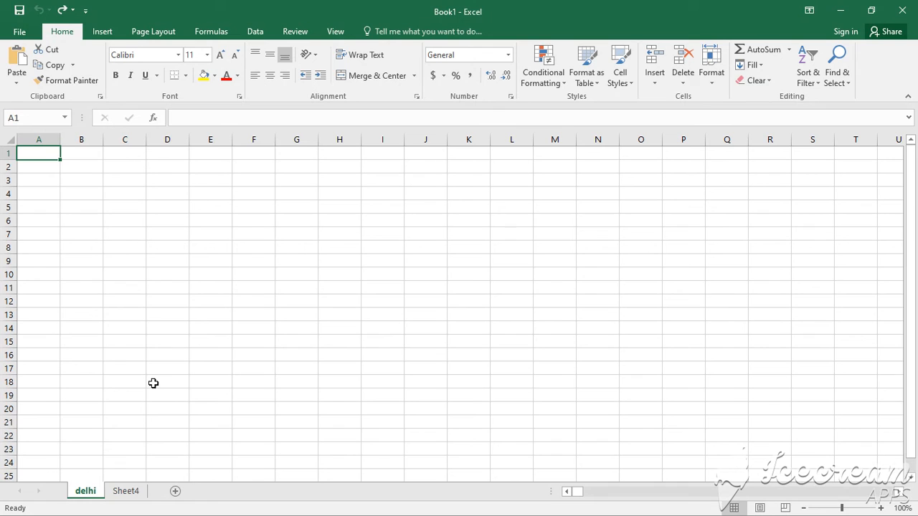
# Step: Enter 16384 in the last cell of row 1, XFD1, and return to cell A1
pyautogui.hotkey('ctrl', 'Right')
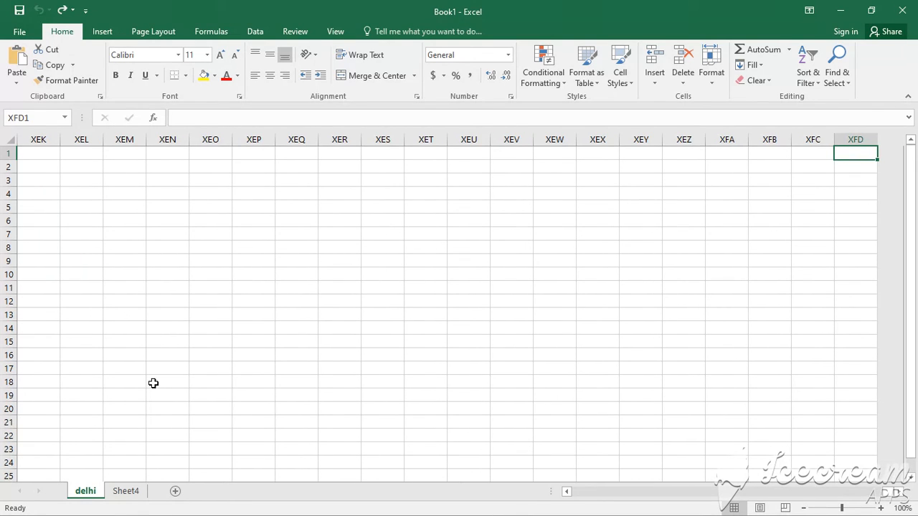
pyautogui.write('16384')
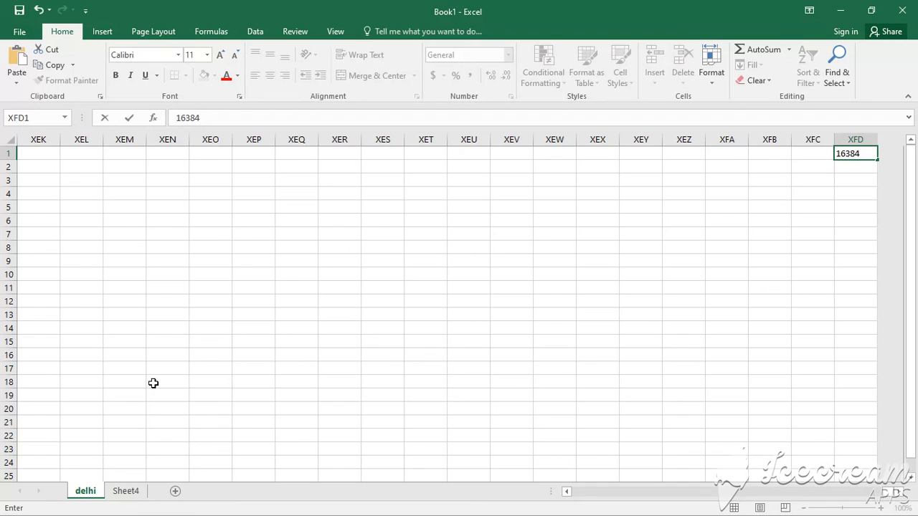
pyautogui.press('Escape')
pyautogui.hotkey('ctrl', 'Home')
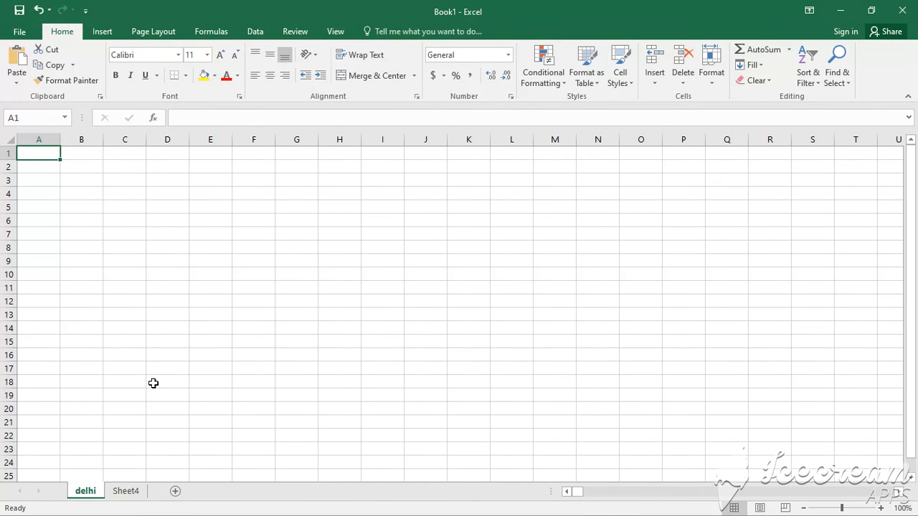